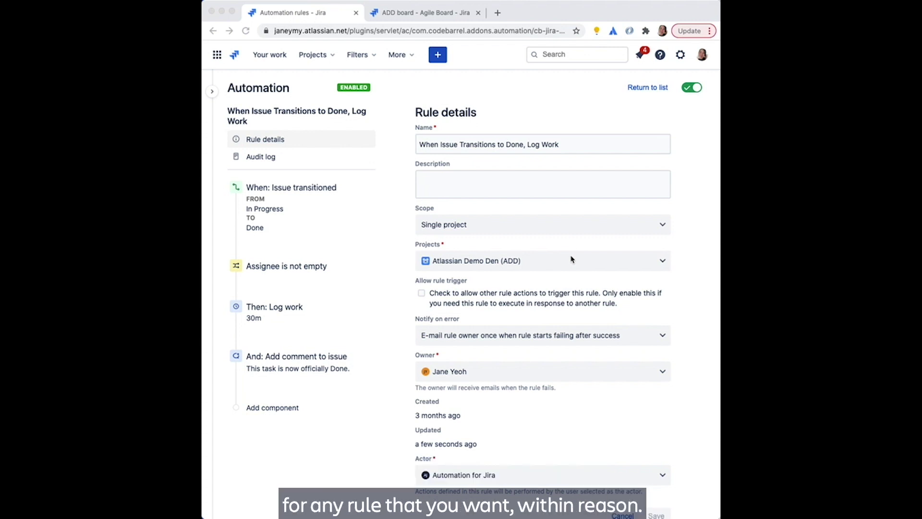
Switch to the ADD board Kanban view, with one issue In Progress and one Done
{"action": "scroll", "coordinate": [572, 259], "scroll_direction": "down", "scroll_amount": 1}
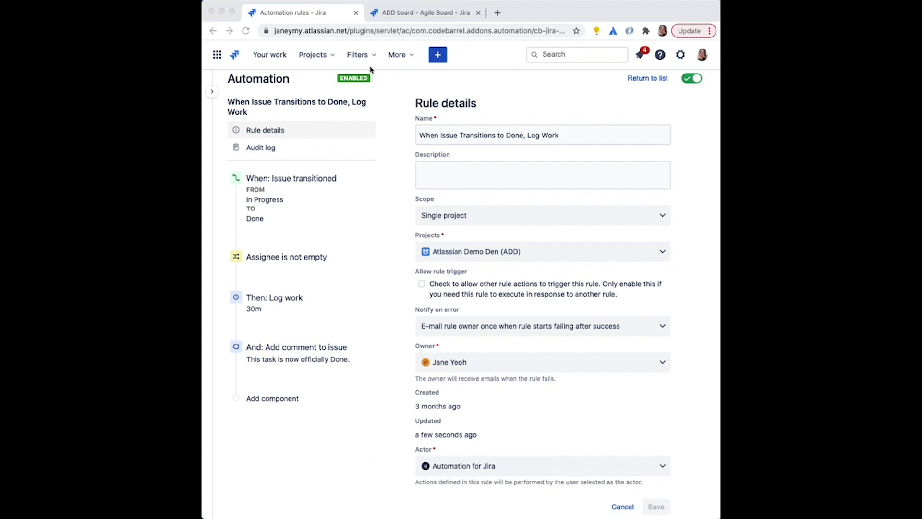
{"action": "left_click", "coordinate": [408, 14]}
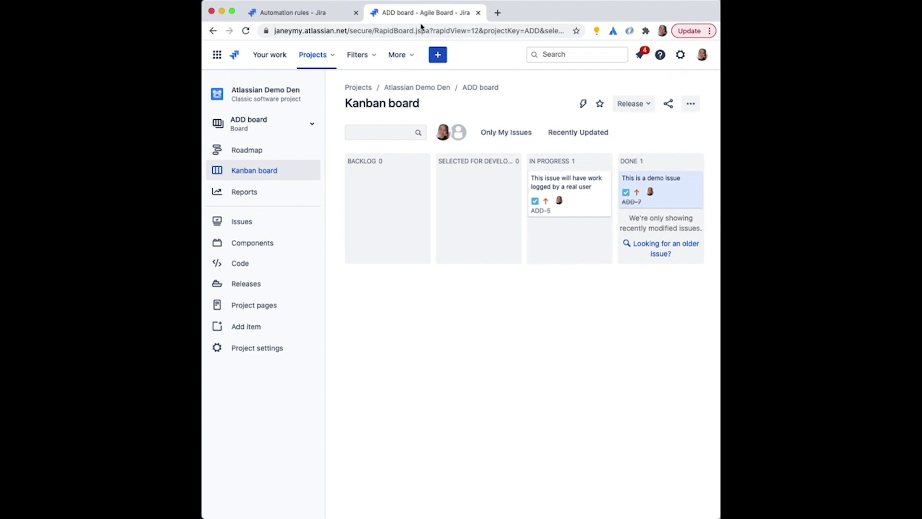
{"action": "left_click", "coordinate": [661, 191]}
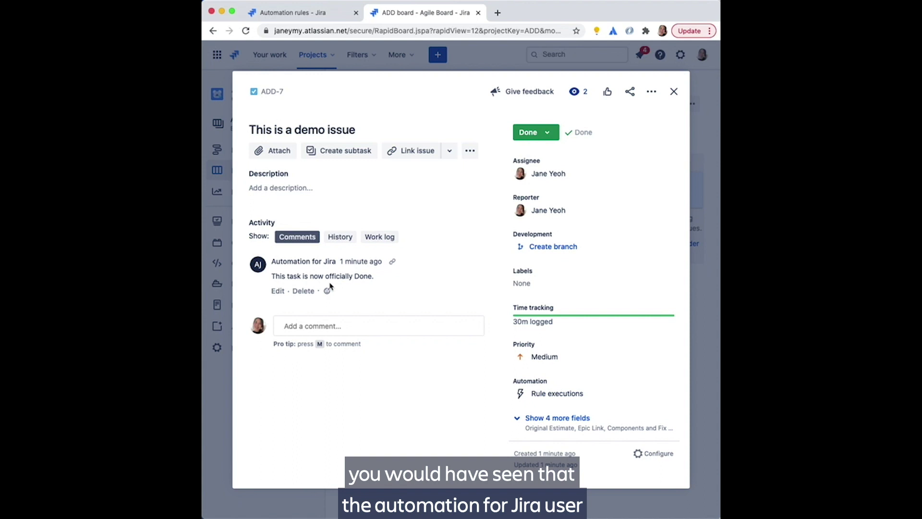
{"action": "mouse_move", "coordinate": [328, 263]}
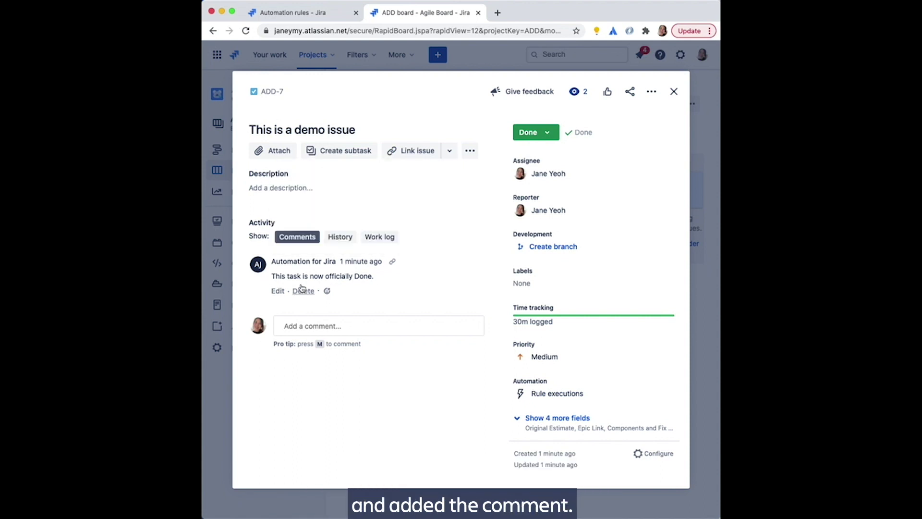
{"action": "left_click", "coordinate": [334, 240]}
{"action": "scroll", "coordinate": [370, 366], "scroll_direction": "down", "scroll_amount": 2}
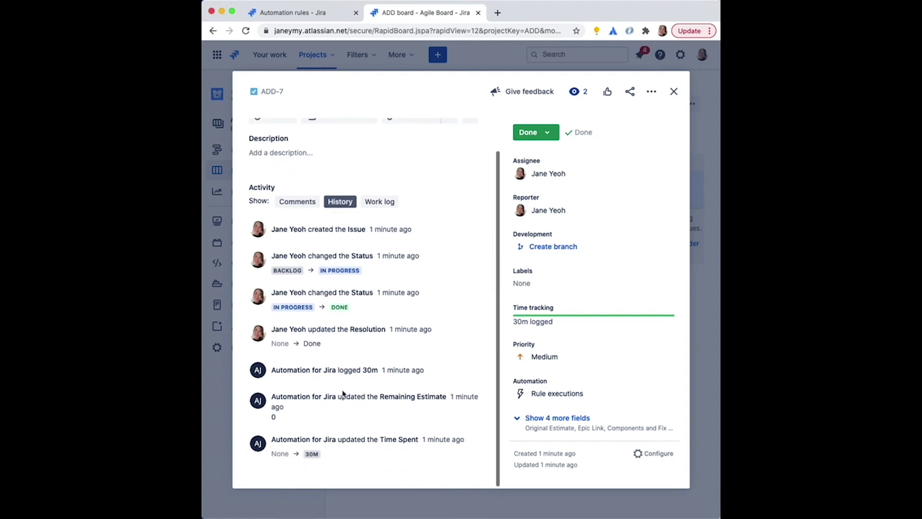
{"action": "left_click", "coordinate": [673, 92]}
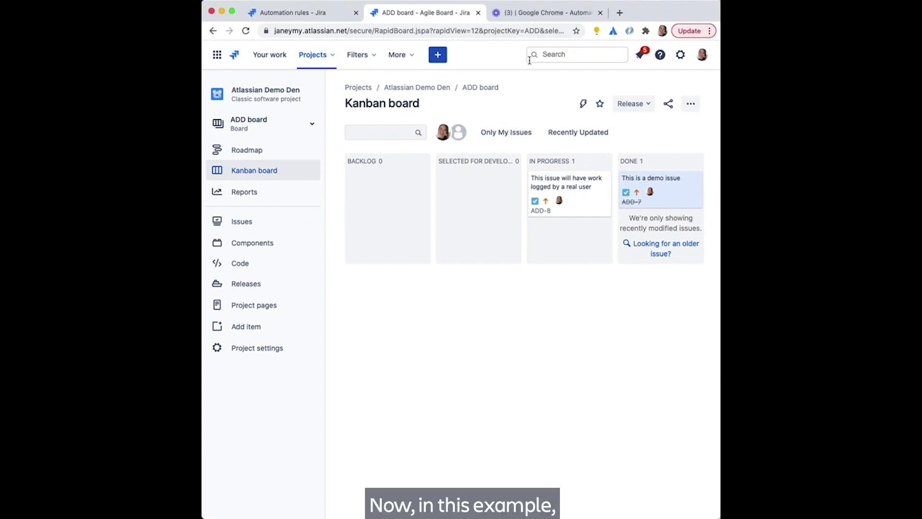
Change the rule actor from Automation for Jira to the rule owner, save, and publish the rule
{"action": "left_click", "coordinate": [330, 20]}
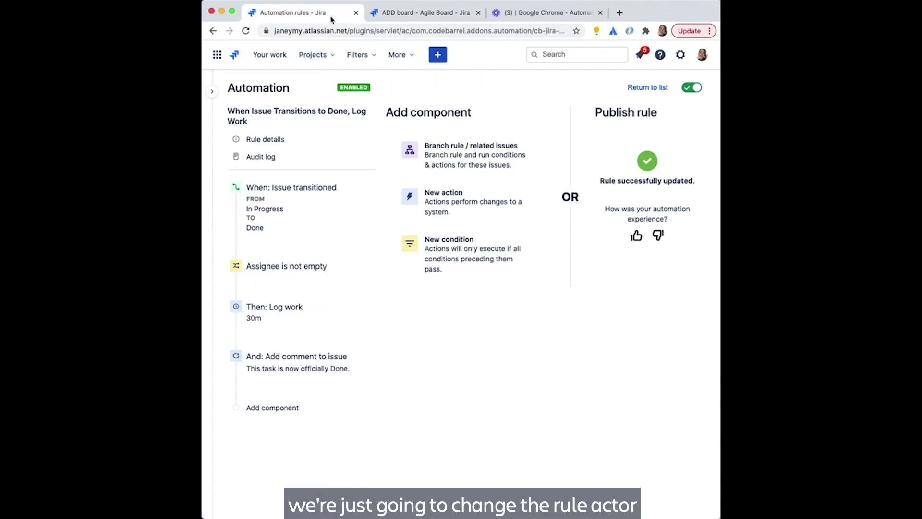
{"action": "left_click", "coordinate": [288, 140]}
{"action": "scroll", "coordinate": [480, 288], "scroll_direction": "down", "scroll_amount": 3}
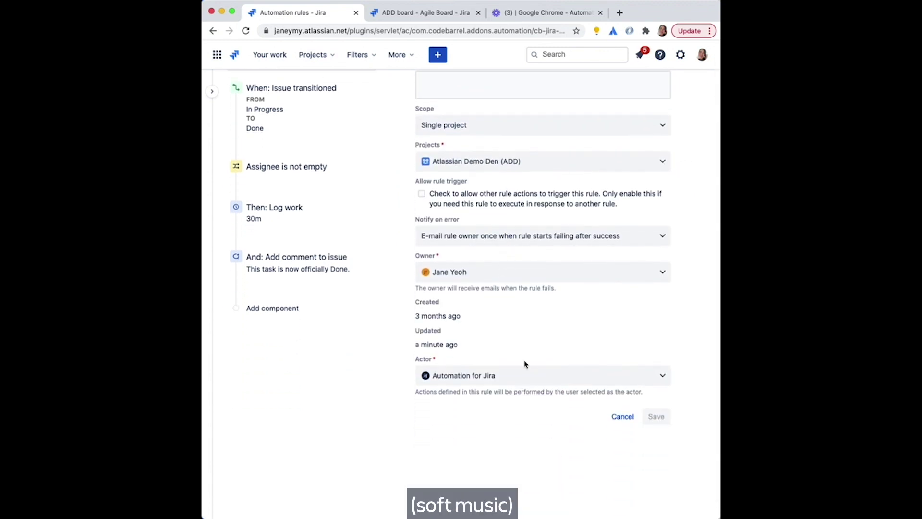
{"action": "left_click", "coordinate": [515, 376]}
{"action": "left_click", "coordinate": [498, 435]}
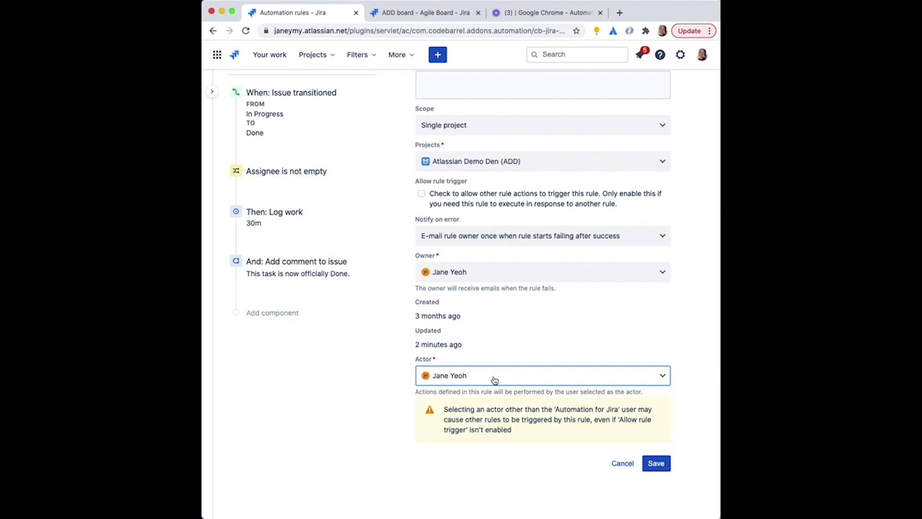
{"action": "left_click", "coordinate": [654, 464]}
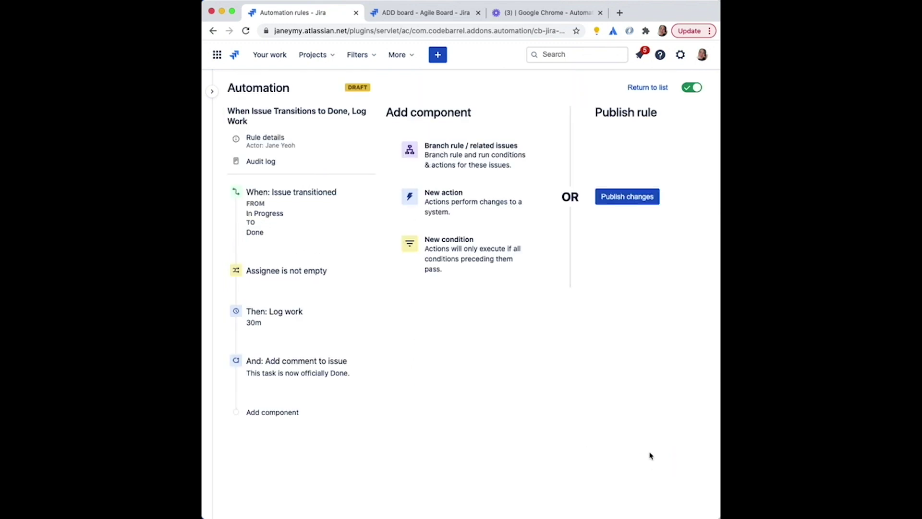
{"action": "left_click", "coordinate": [614, 200]}
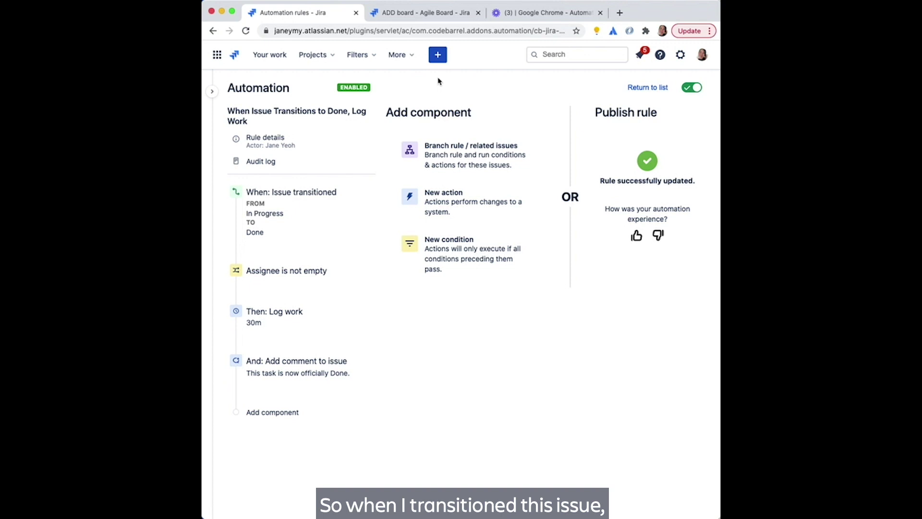
Move issue ADD-8 from In Progress to Done on the Kanban board and open it
{"action": "left_click", "coordinate": [413, 14]}
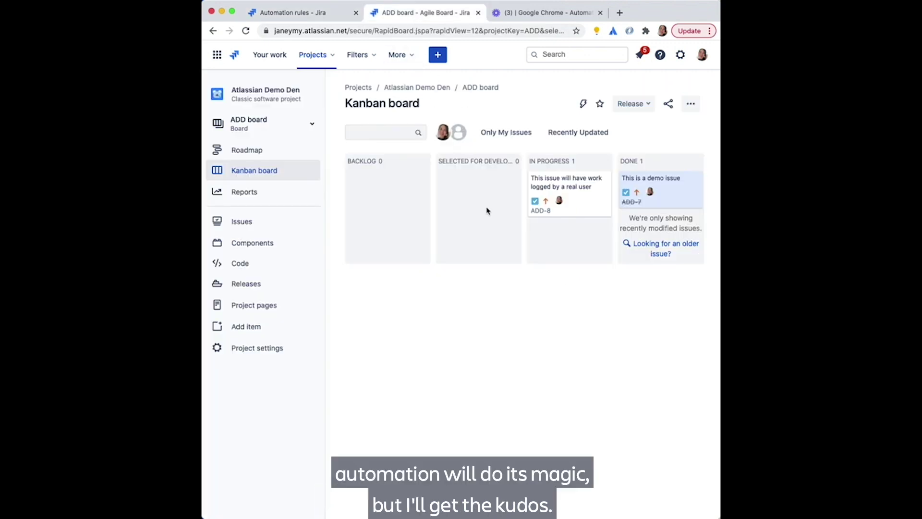
{"action": "left_click_drag", "start_coordinate": [564, 189], "coordinate": [668, 192]}
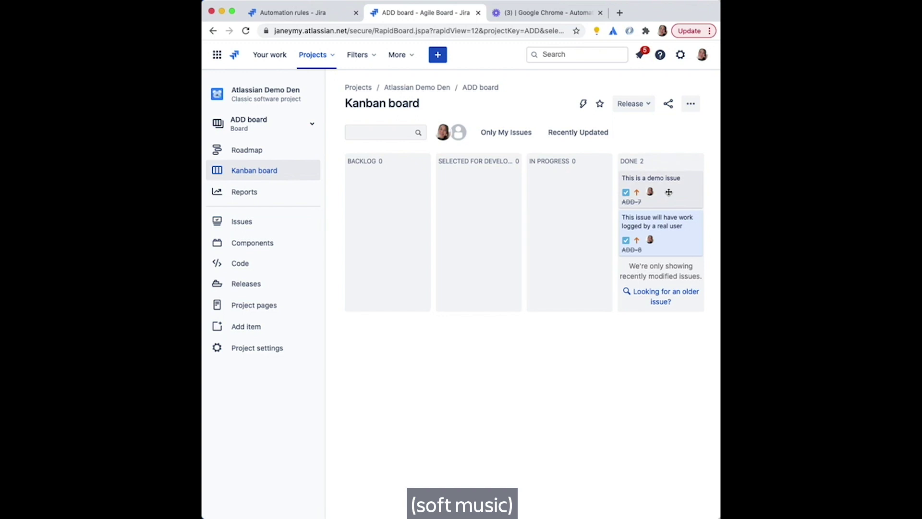
{"action": "left_click", "coordinate": [663, 221]}
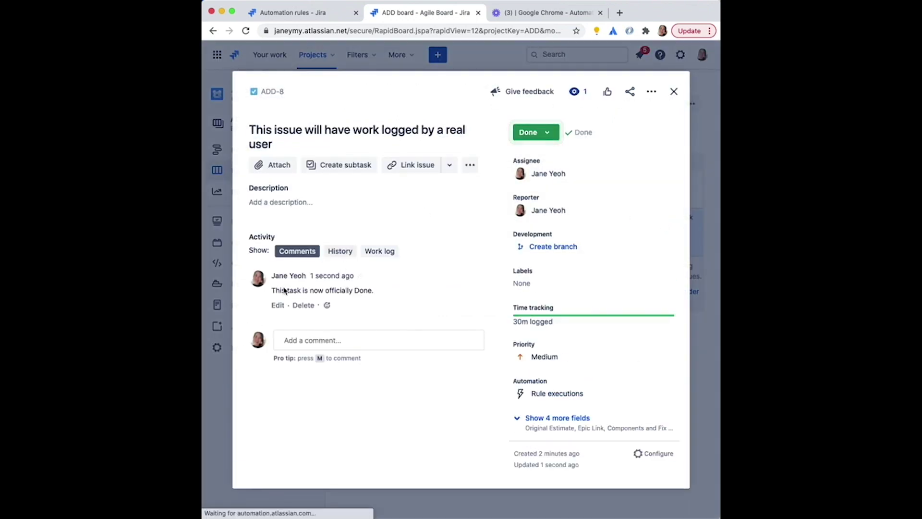
Check ADD-8's history for the rule owner's 30m work log, then reopen the rule details
{"action": "left_click", "coordinate": [340, 251]}
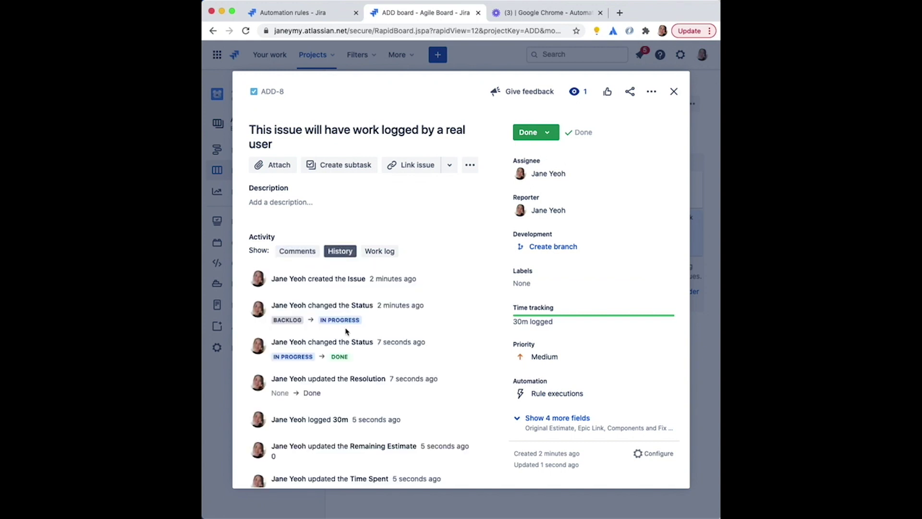
{"action": "scroll", "coordinate": [346, 331], "scroll_direction": "down", "scroll_amount": 2}
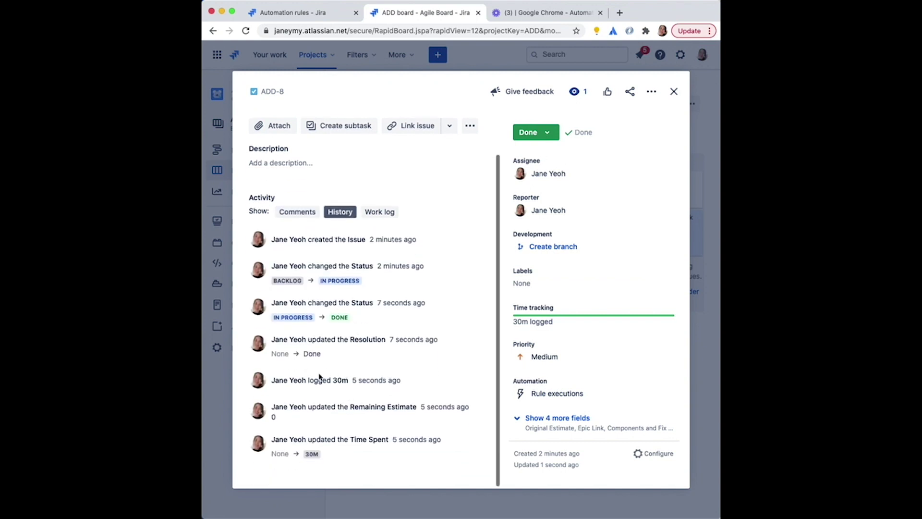
{"action": "left_click", "coordinate": [672, 91]}
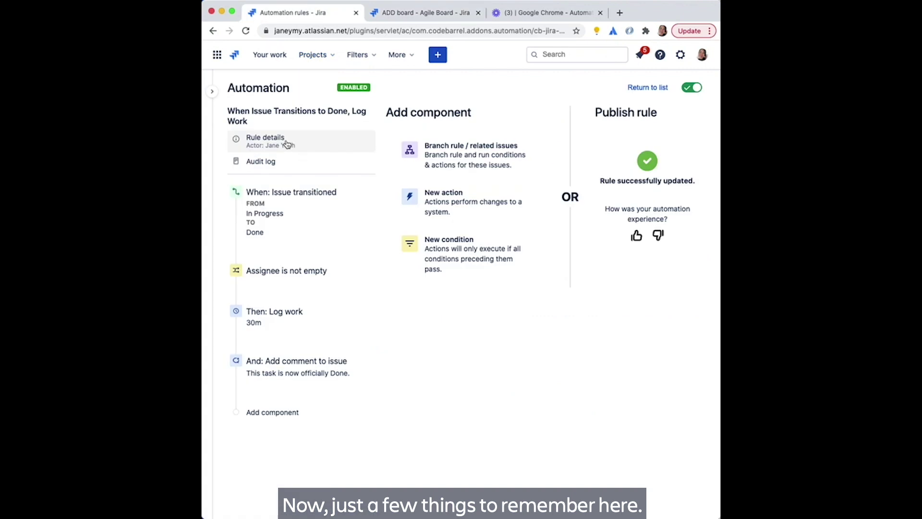
{"action": "left_click", "coordinate": [285, 144]}
Try another team member as rule actor, then cancel so the rule owner remains the actor
{"action": "scroll", "coordinate": [555, 332], "scroll_direction": "down", "scroll_amount": 4}
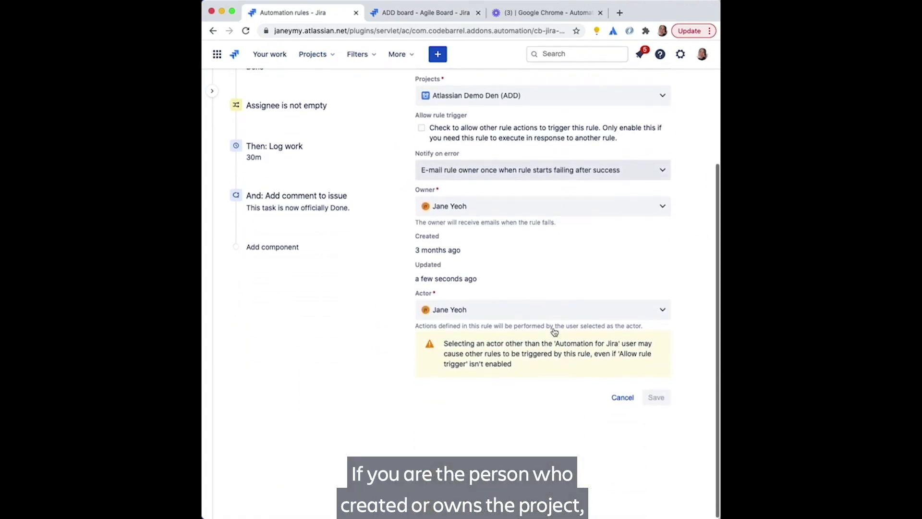
{"action": "left_click", "coordinate": [500, 310]}
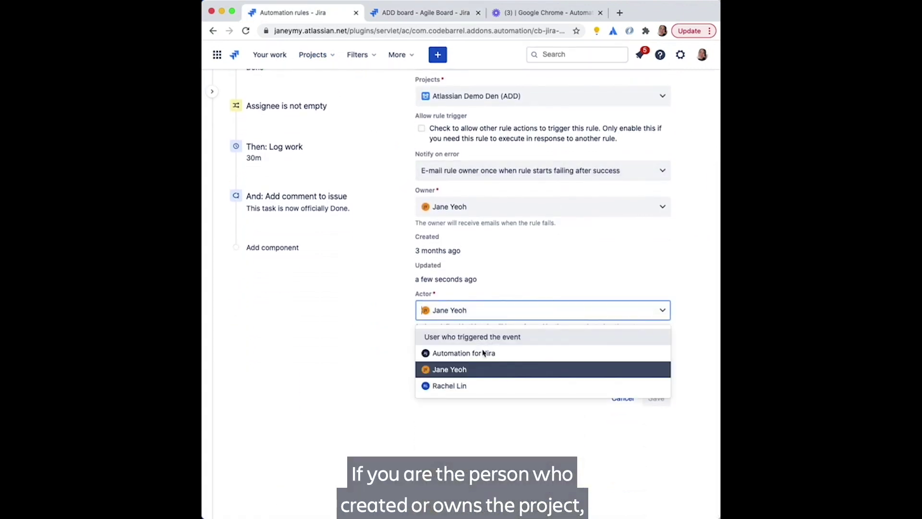
{"action": "left_click", "coordinate": [628, 419]}
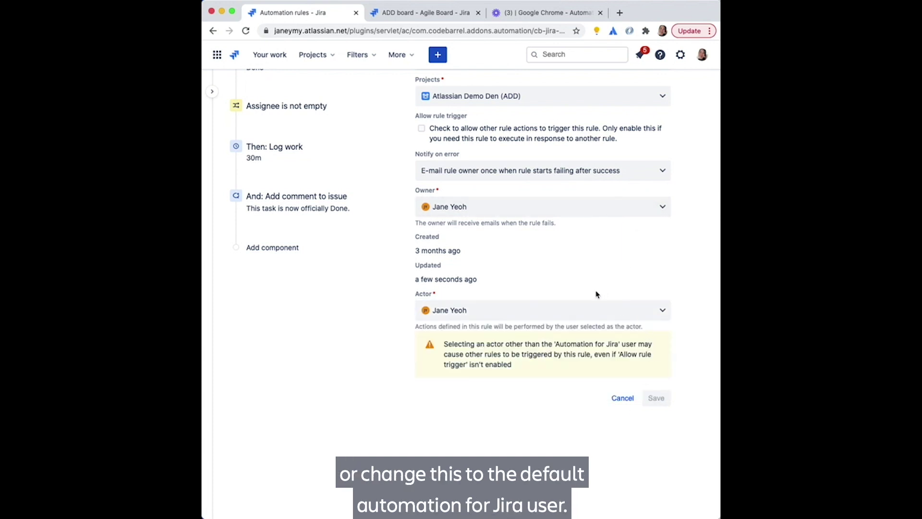
{"action": "left_click", "coordinate": [572, 317]}
{"action": "left_click", "coordinate": [529, 386]}
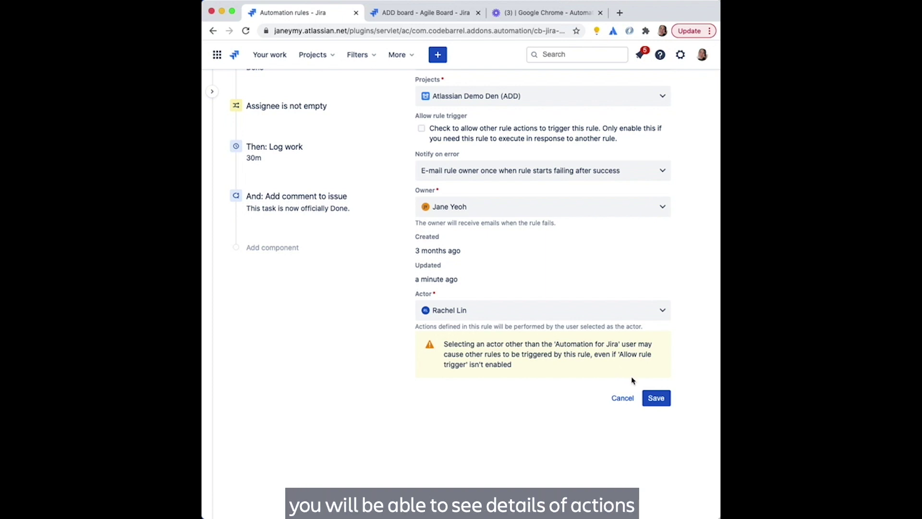
{"action": "left_click", "coordinate": [628, 397]}
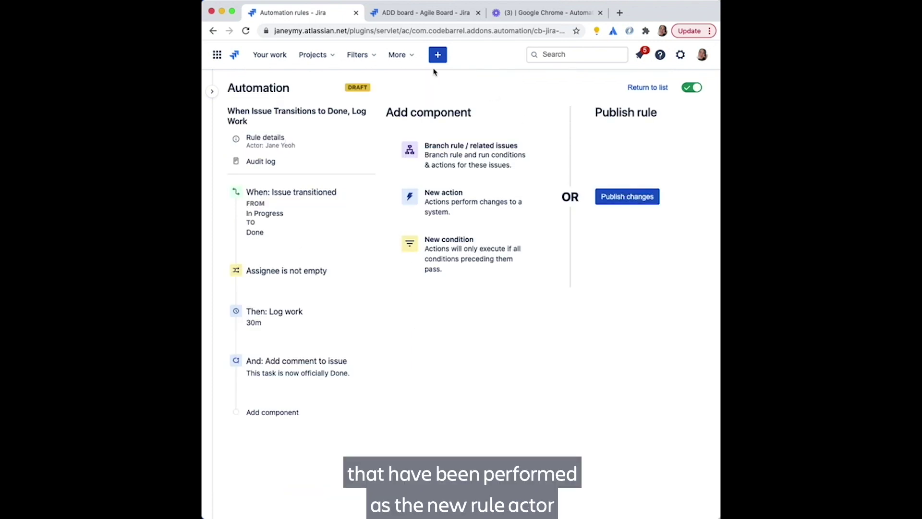
{"action": "left_click", "coordinate": [442, 14]}
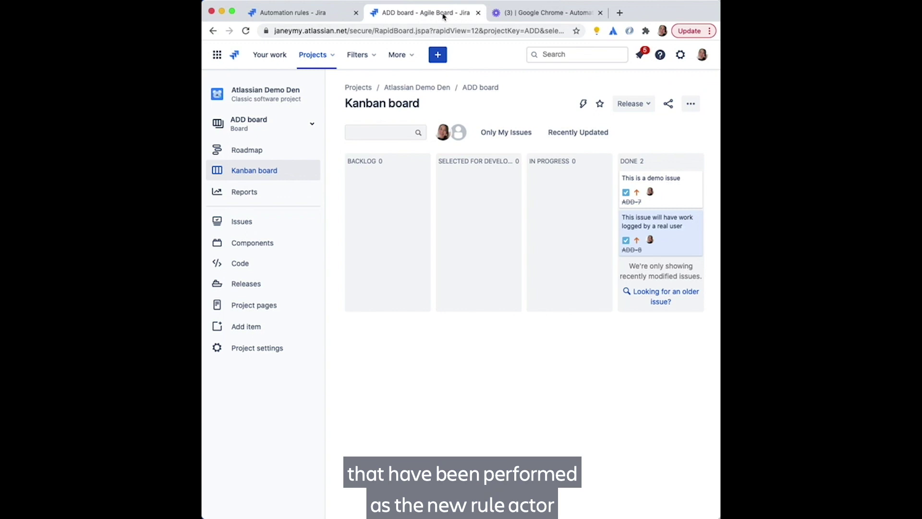
{"action": "left_click", "coordinate": [654, 226]}
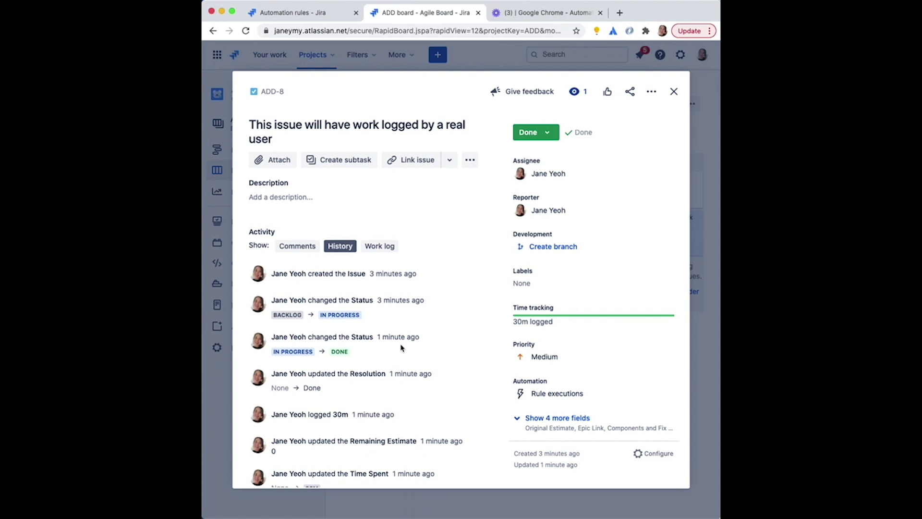
{"action": "scroll", "coordinate": [403, 350], "scroll_direction": "down", "scroll_amount": 2}
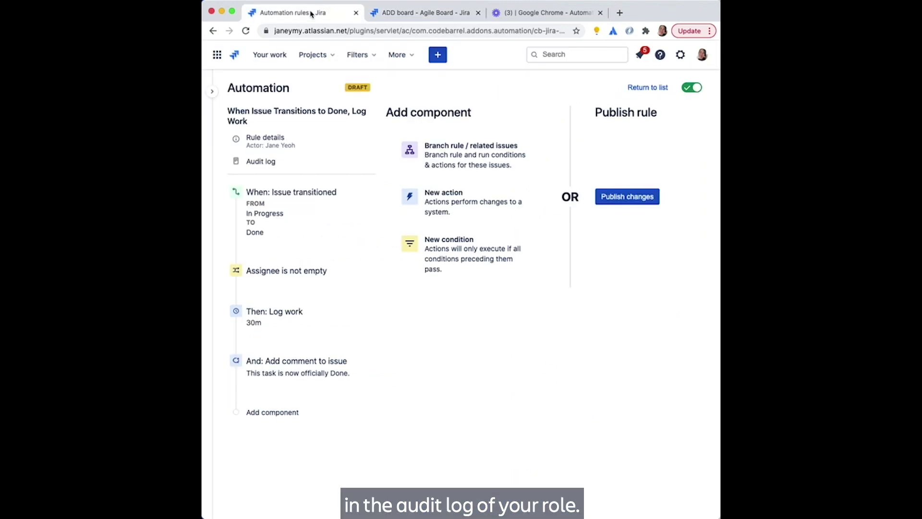
Open the rule's audit log and review its 23 SUCCESS and CONFIG CHANGE entries from 29/01/21
{"action": "left_click", "coordinate": [269, 161]}
{"action": "scroll", "coordinate": [421, 230], "scroll_direction": "down", "scroll_amount": 2}
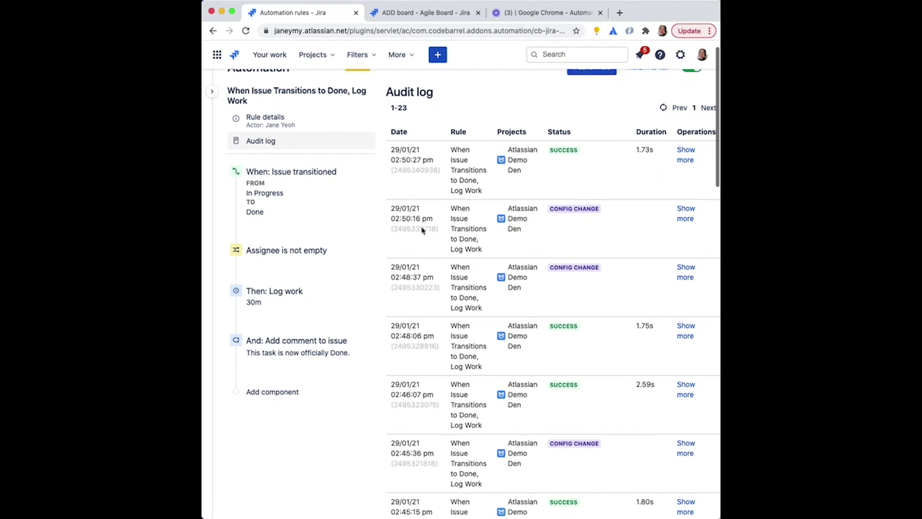